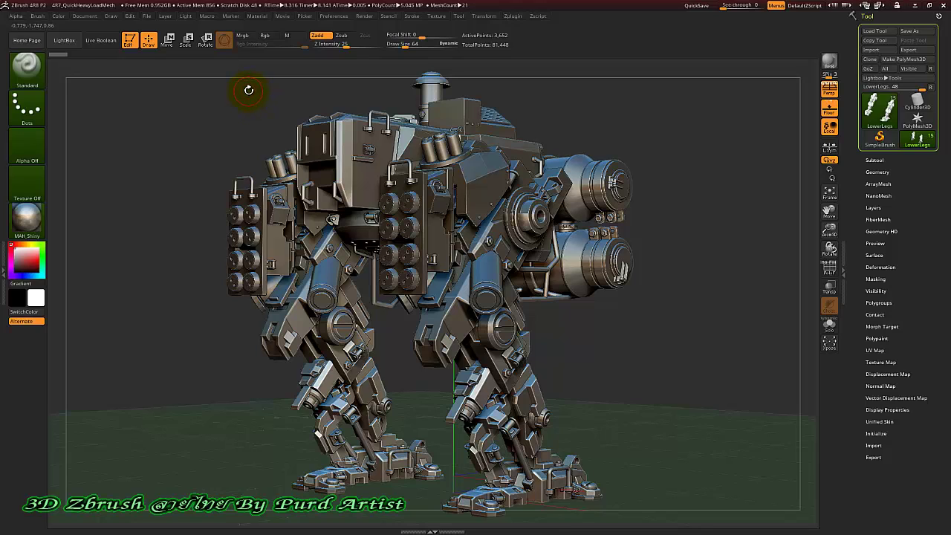
Bring up the Render menu and outline its BPR render quality options for viewers.
{"action": "left_click", "coordinate": [363, 17]}
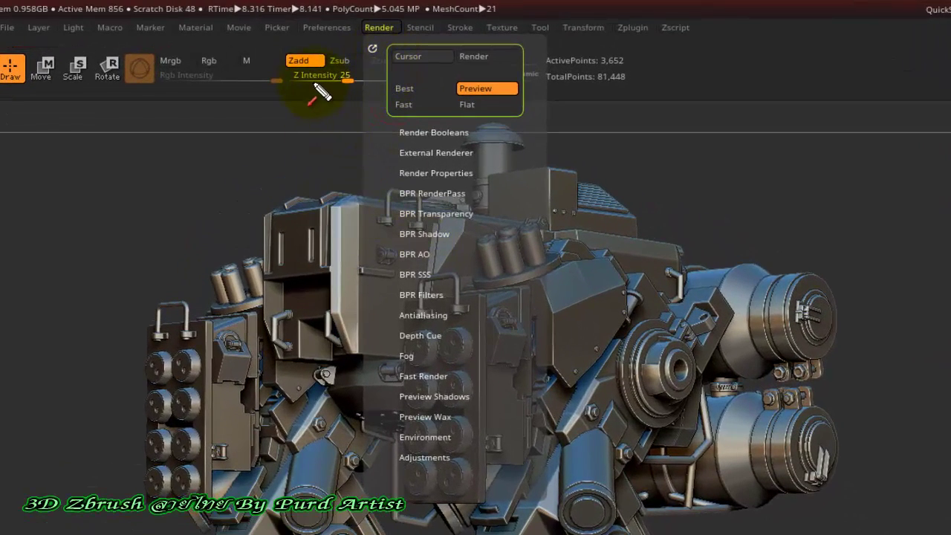
{"action": "left_click_drag", "start_coordinate": [288, 119], "coordinate": [369, 41]}
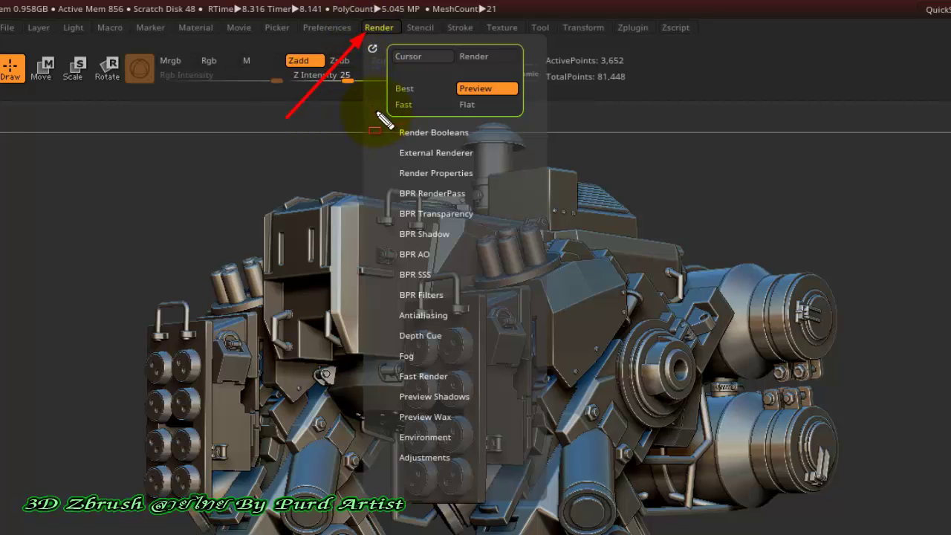
{"action": "left_click_drag", "start_coordinate": [362, 45], "coordinate": [463, 121]}
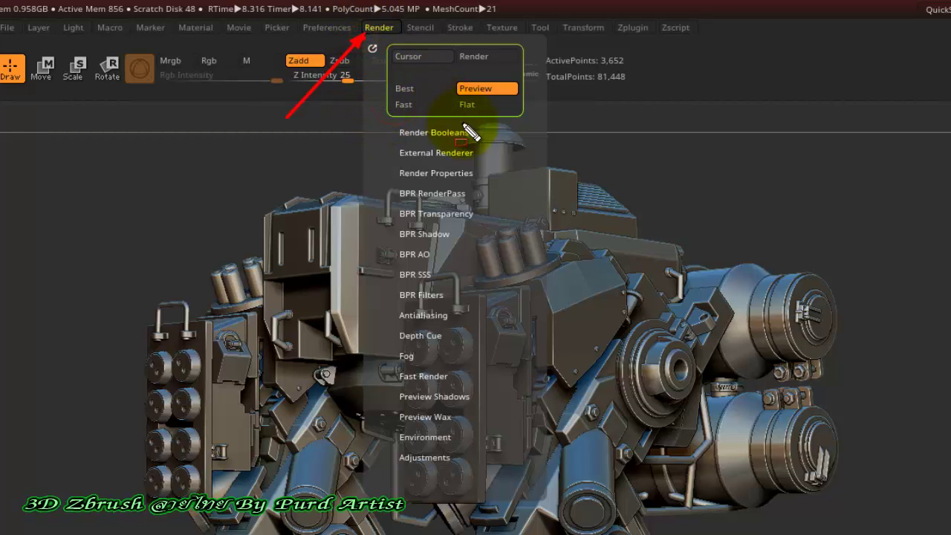
{"action": "left_click_drag", "start_coordinate": [519, 223], "coordinate": [535, 488]}
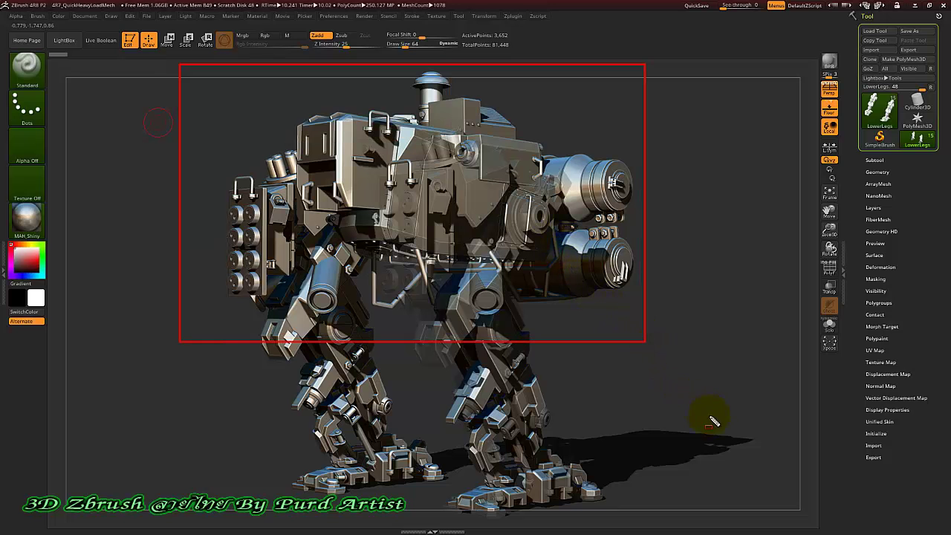
Outline the rendered mech, restore normal viewport shading, and minimise ZBrush to reveal Photoshop.
{"action": "left_click_drag", "start_coordinate": [741, 449], "coordinate": [793, 526]}
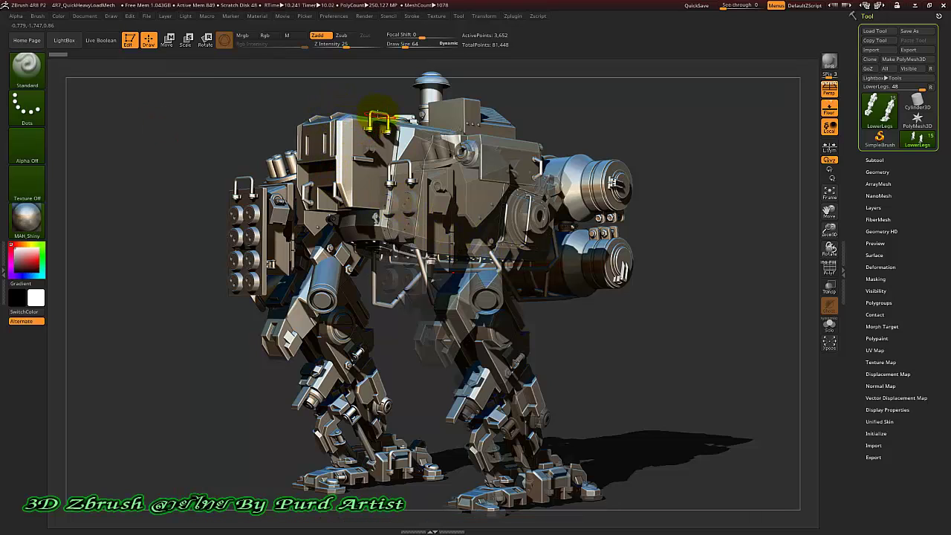
{"action": "left_click", "coordinate": [365, 17]}
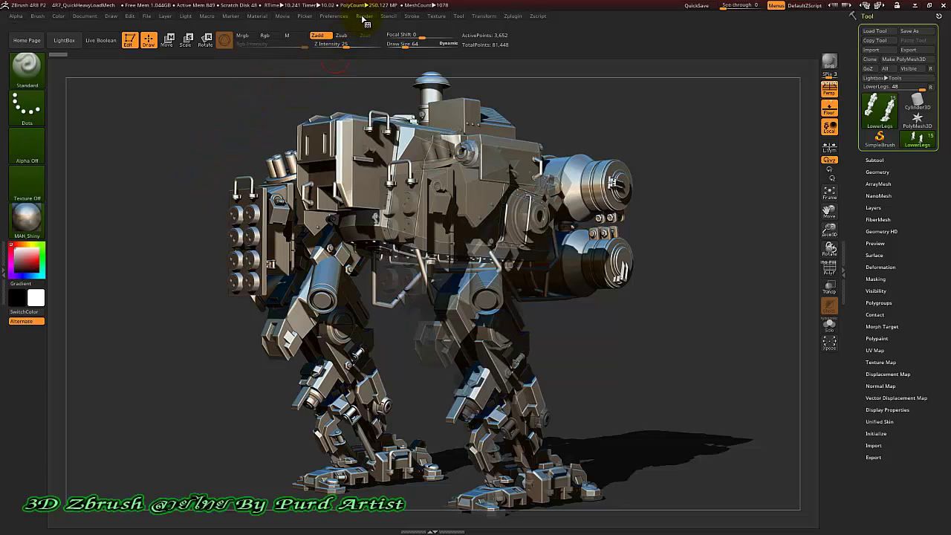
{"action": "left_click", "coordinate": [362, 16]}
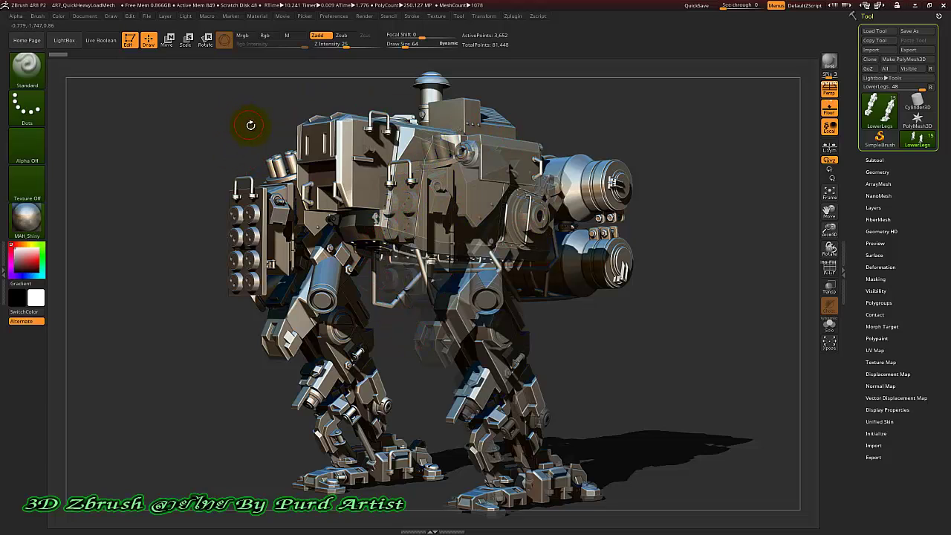
{"action": "left_click", "coordinate": [206, 130]}
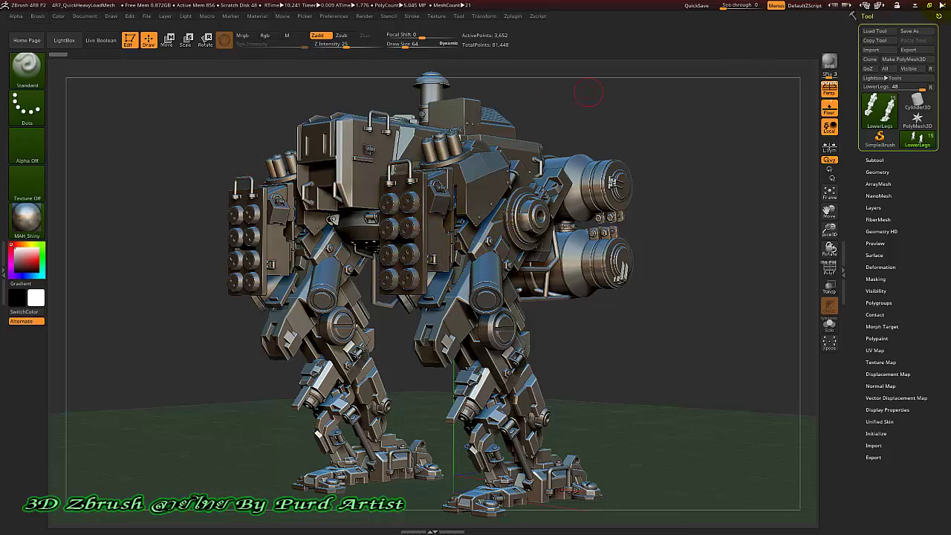
{"action": "left_click", "coordinate": [914, 6]}
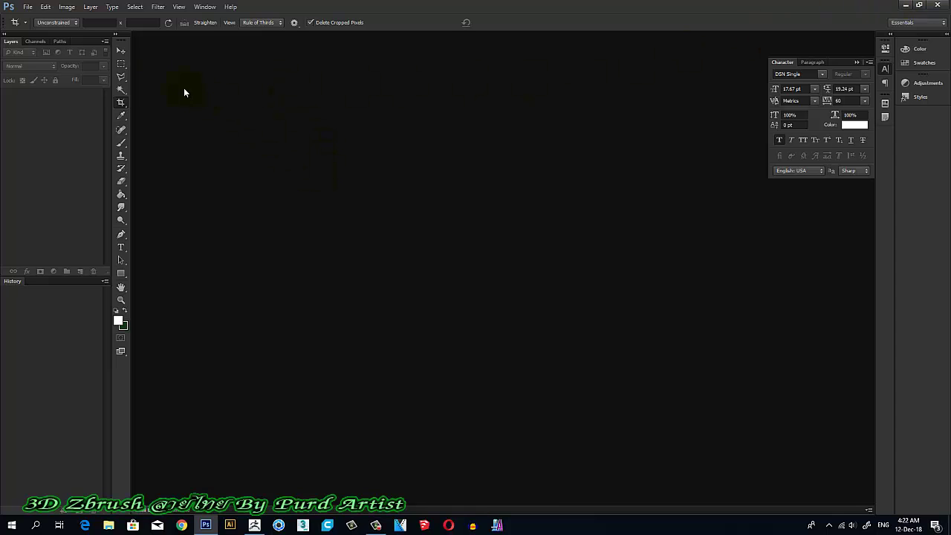
Use File > Open and navigate to New folder on the Desktop.
{"action": "left_click", "coordinate": [28, 8]}
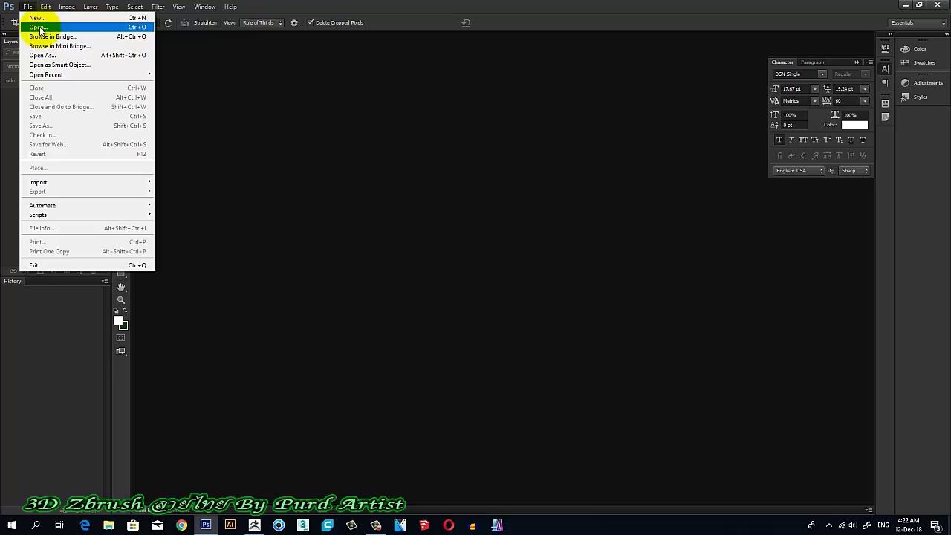
{"action": "left_click", "coordinate": [40, 28]}
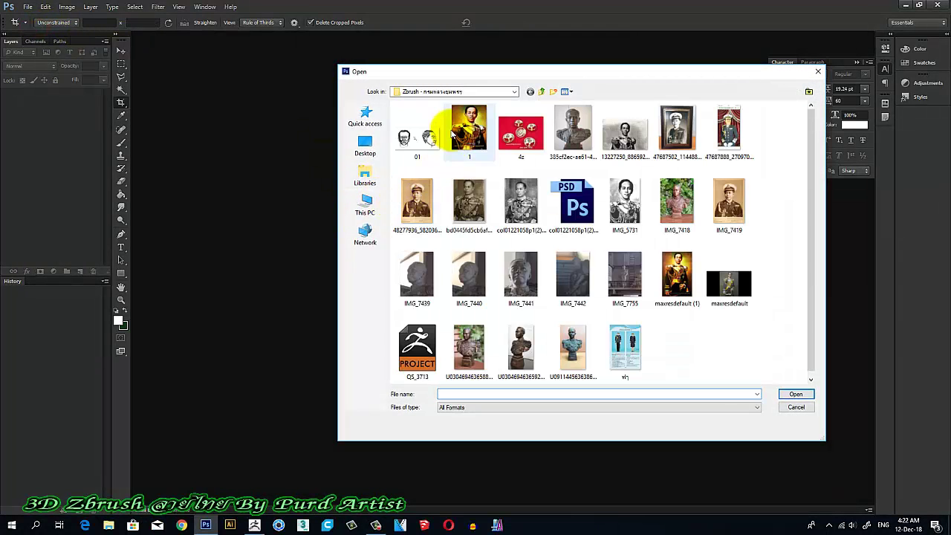
{"action": "left_click", "coordinate": [364, 143]}
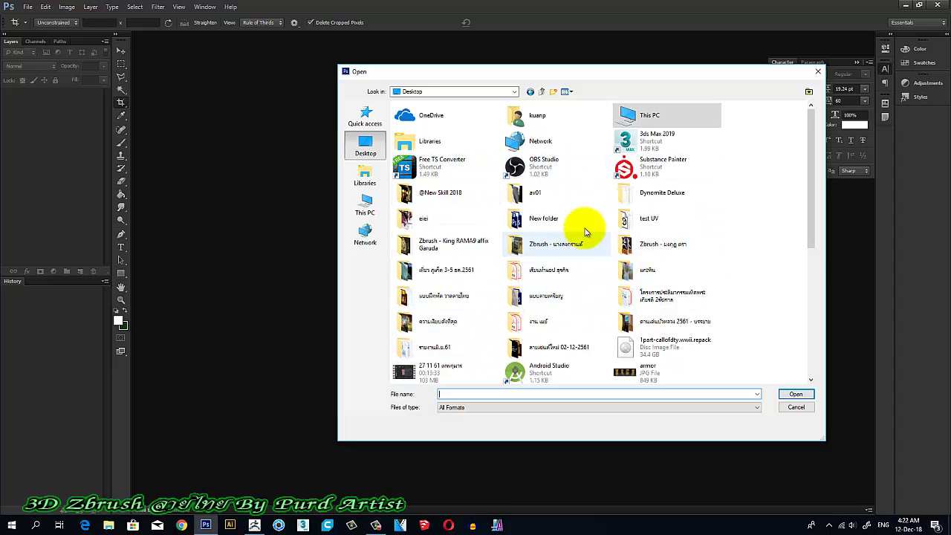
{"action": "double_click", "coordinate": [534, 218]}
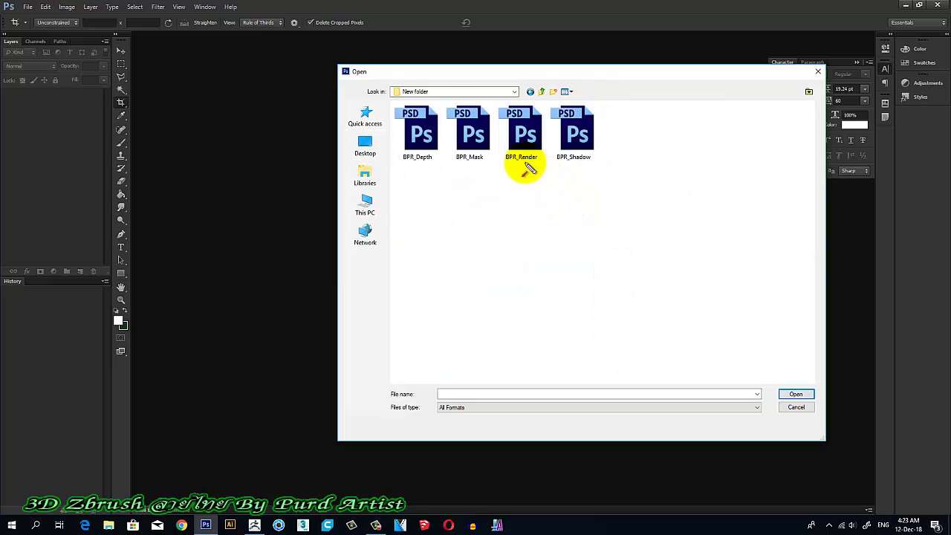
Point out the BPR passes for viewers, then select all four BPR PSD files.
{"action": "left_click_drag", "start_coordinate": [617, 226], "coordinate": [569, 173]}
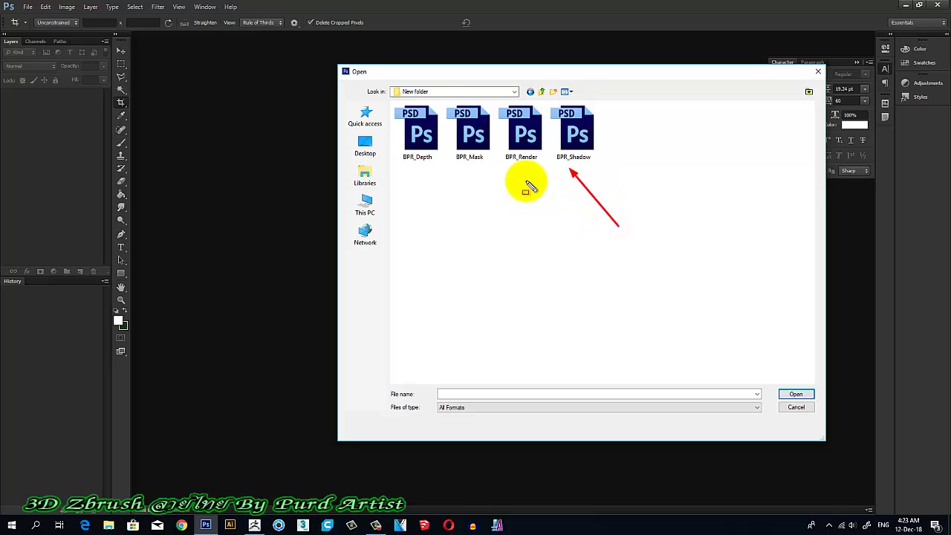
{"action": "left_click_drag", "start_coordinate": [383, 95], "coordinate": [610, 167]}
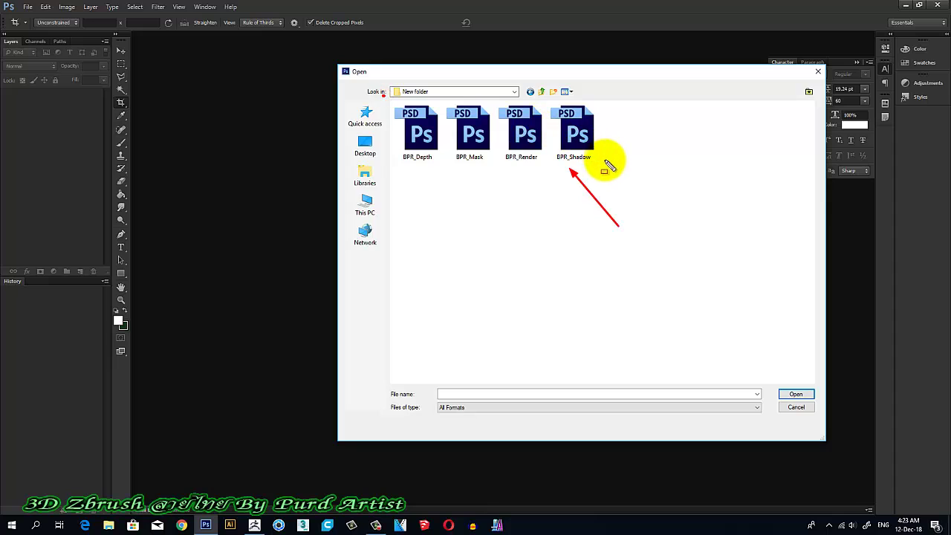
{"action": "key", "text": "Escape"}
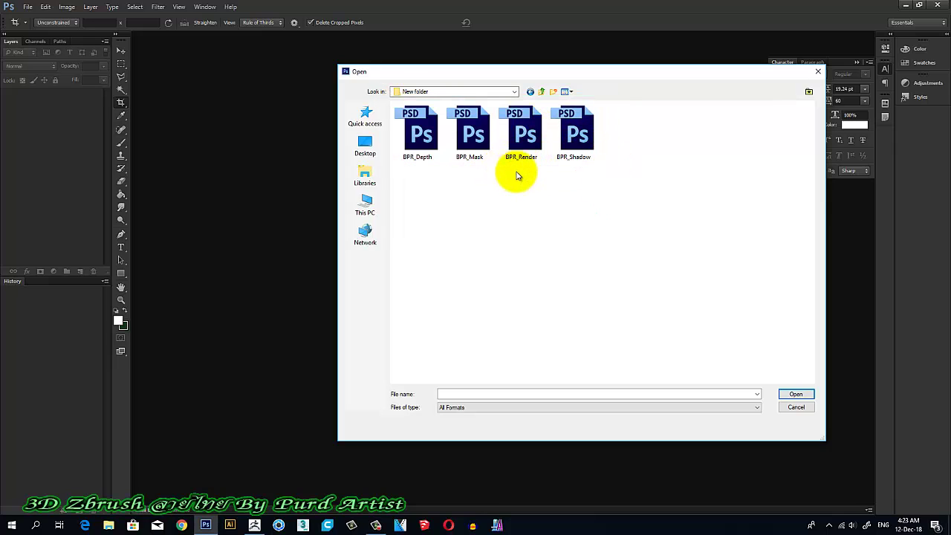
{"action": "left_click_drag", "start_coordinate": [607, 215], "coordinate": [414, 117]}
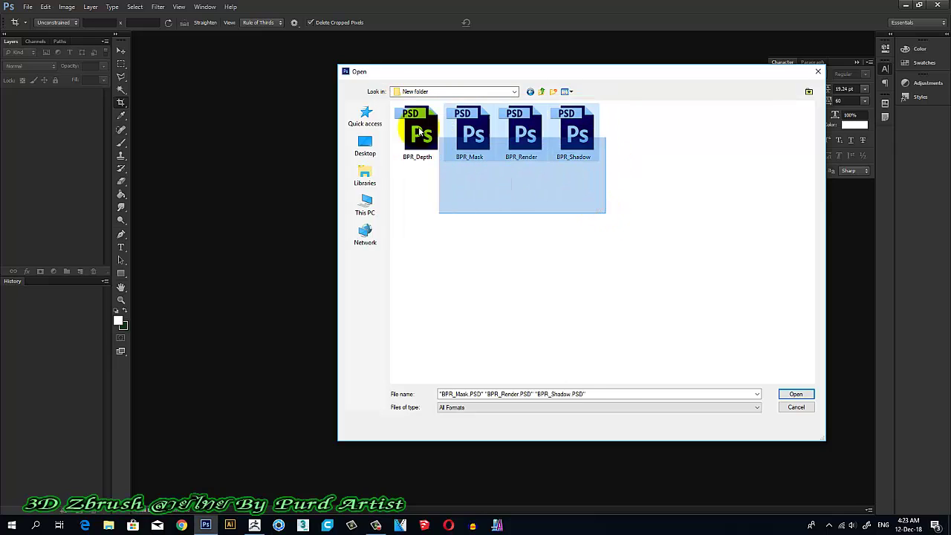
Open the four BPR passes, switch to the BPR_Render document, and hide Layer 2.
{"action": "left_click", "coordinate": [789, 393]}
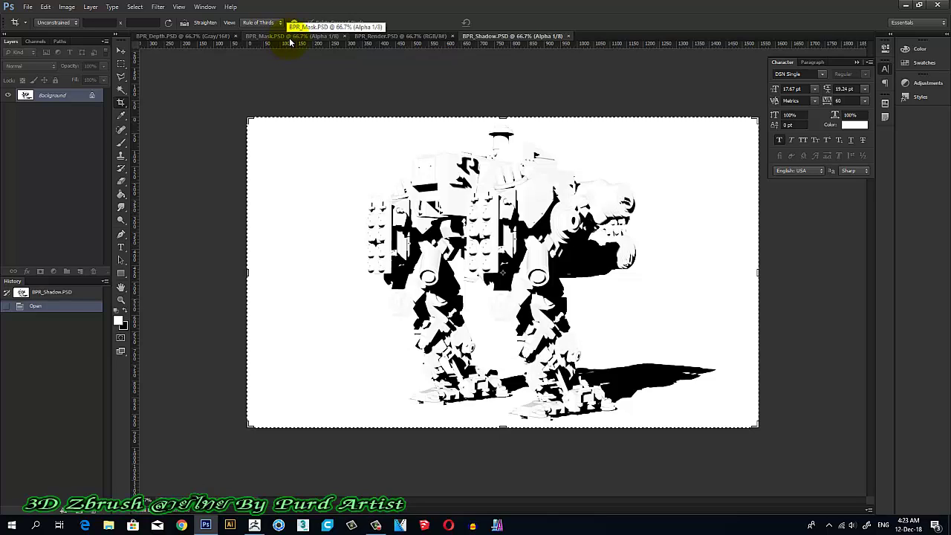
{"action": "left_click", "coordinate": [397, 36]}
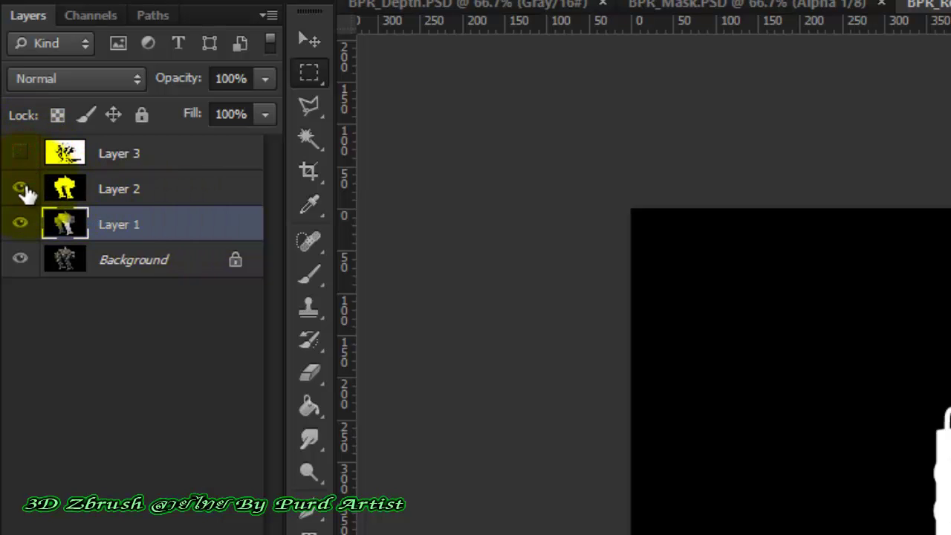
{"action": "left_click", "coordinate": [20, 189]}
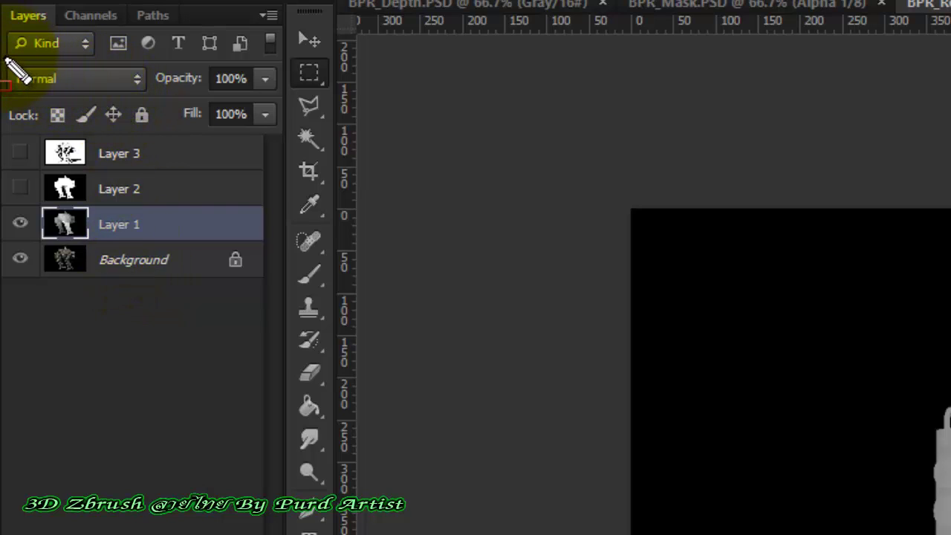
Set Layer 1's blend mode to Multiply.
{"action": "left_click_drag", "start_coordinate": [63, 83], "coordinate": [154, 101]}
{"action": "left_click_drag", "start_coordinate": [272, 159], "coordinate": [156, 87]}
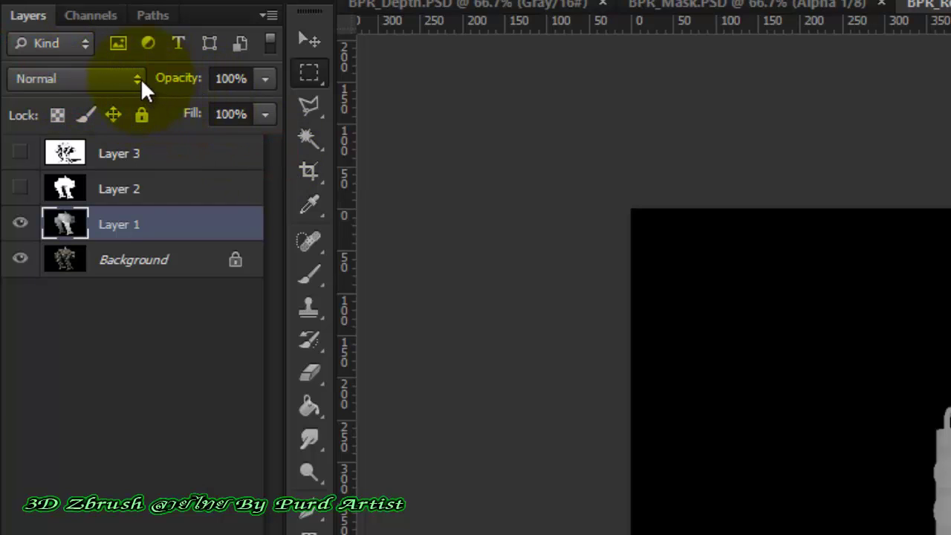
{"action": "left_click", "coordinate": [136, 78]}
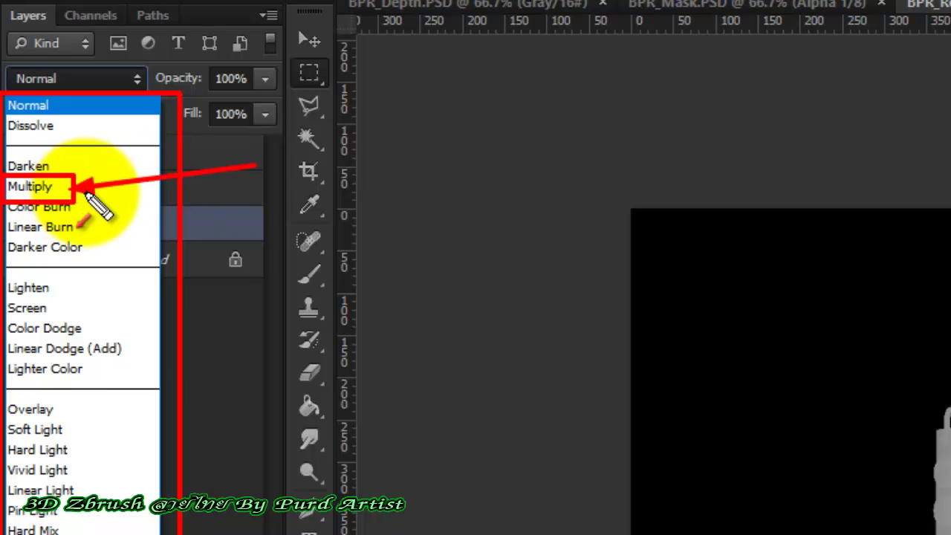
{"action": "key", "text": "Escape"}
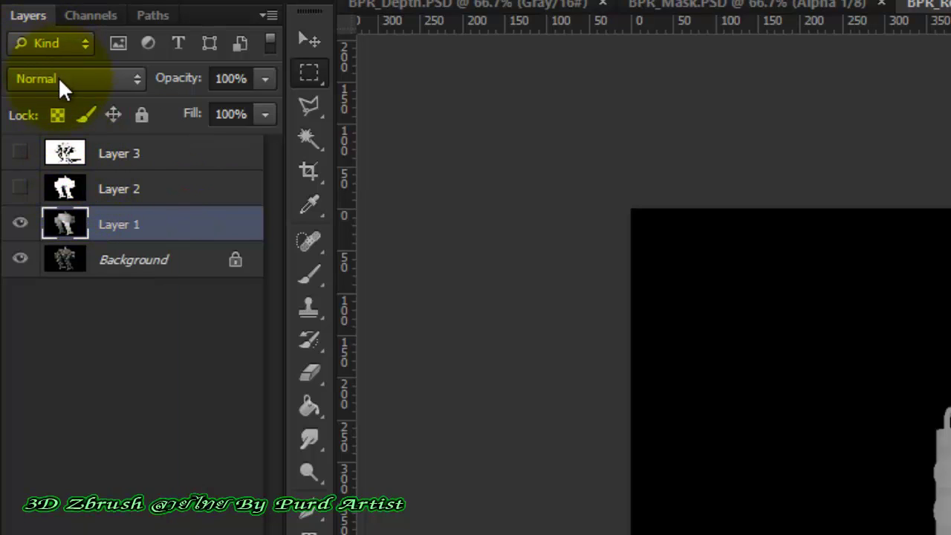
{"action": "left_click", "coordinate": [57, 78]}
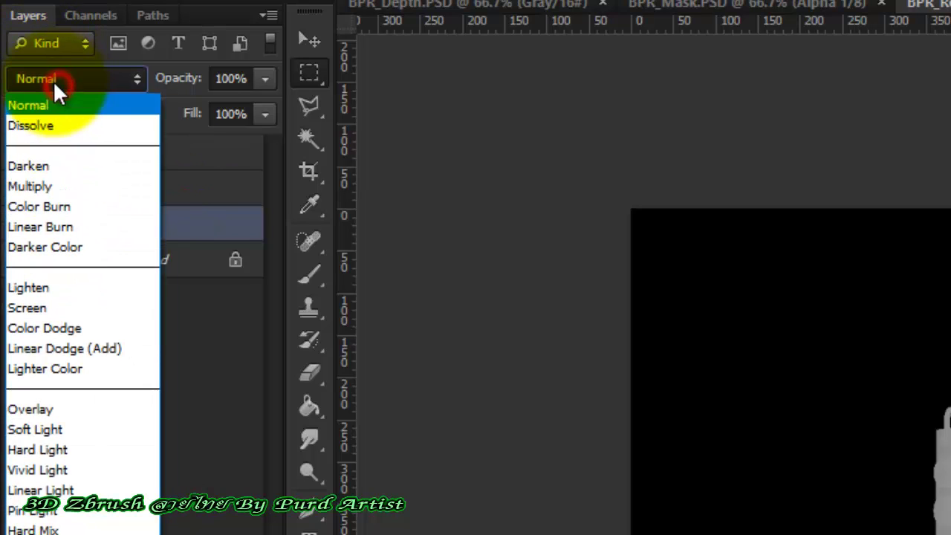
{"action": "left_click", "coordinate": [34, 186]}
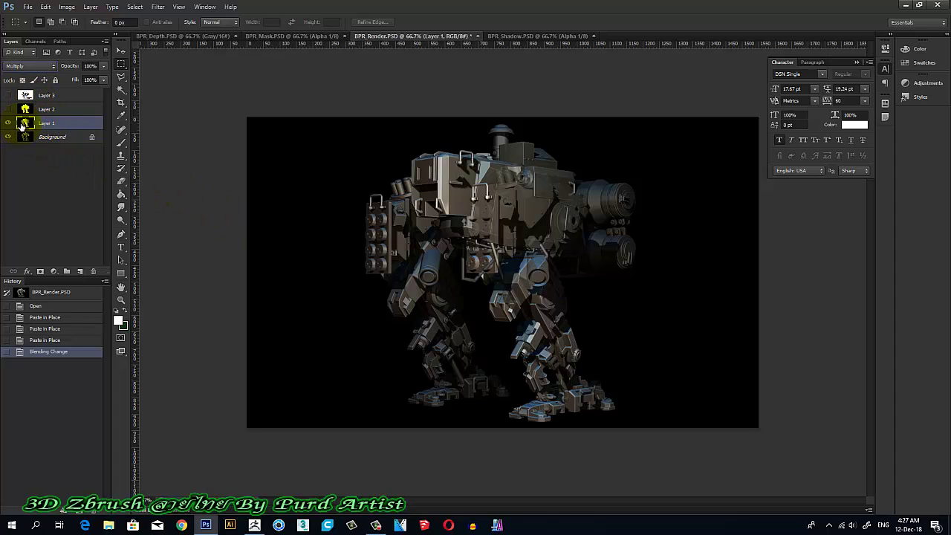
{"action": "left_click", "coordinate": [152, 117]}
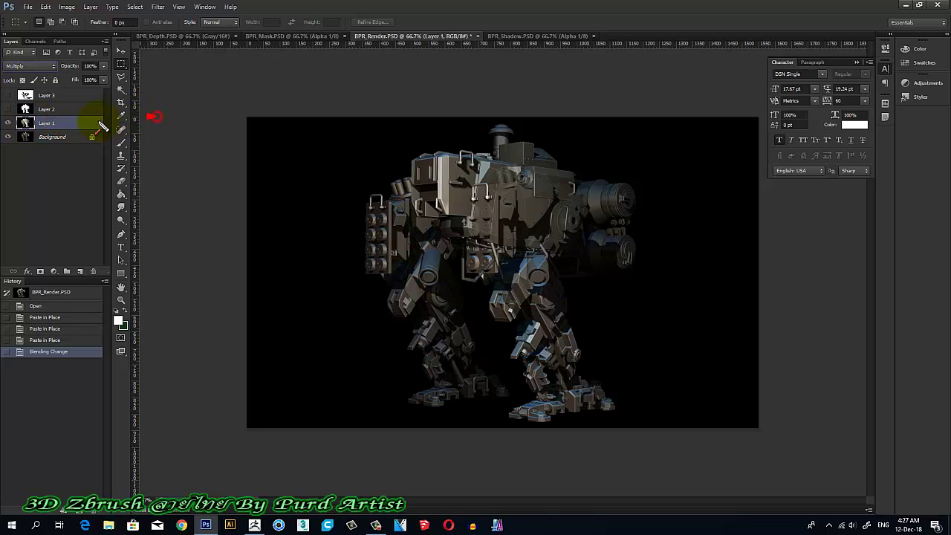
Toggle Layer 1 off and on to compare the shaded render, annotating the differences.
{"action": "left_click", "coordinate": [8, 124]}
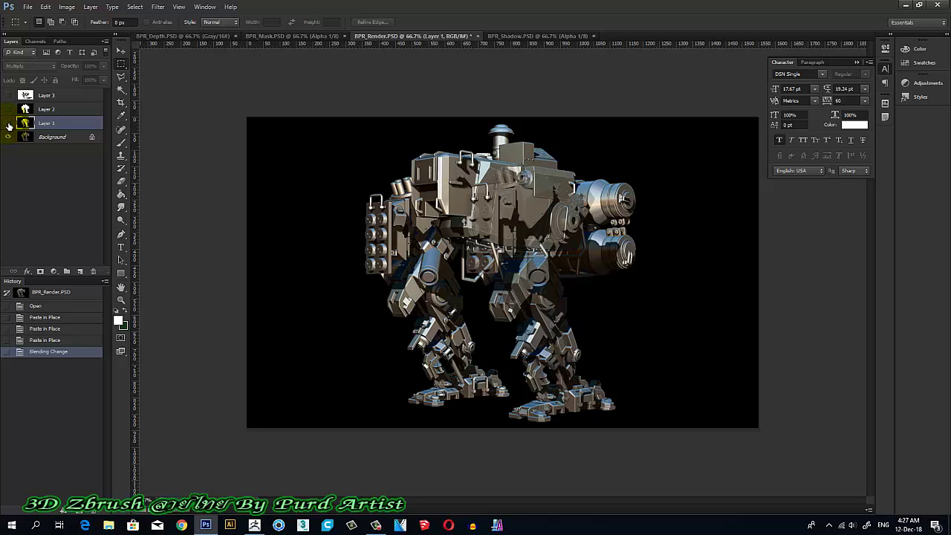
{"action": "left_click", "coordinate": [8, 123]}
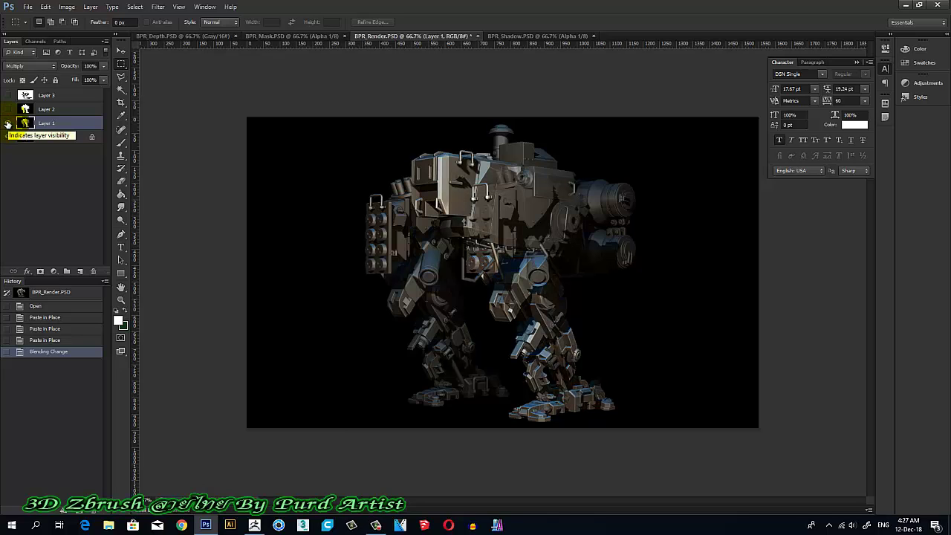
{"action": "left_click", "coordinate": [8, 124]}
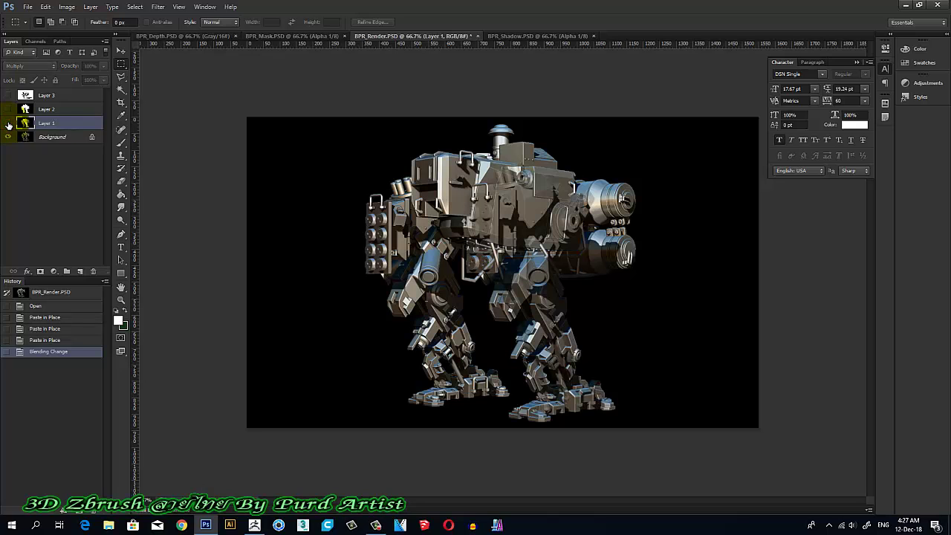
{"action": "left_click", "coordinate": [8, 123]}
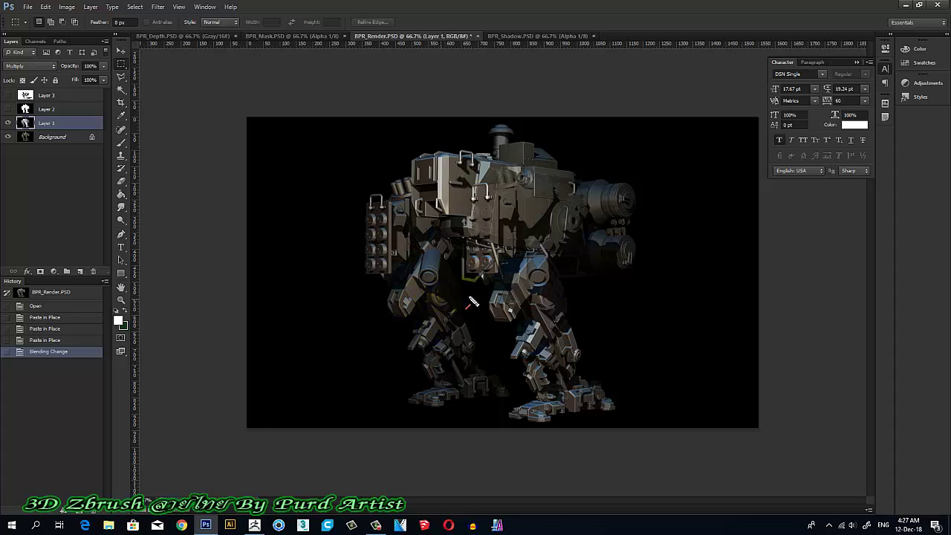
{"action": "left_click_drag", "start_coordinate": [644, 278], "coordinate": [557, 276]}
{"action": "left_click_drag", "start_coordinate": [617, 322], "coordinate": [566, 321]}
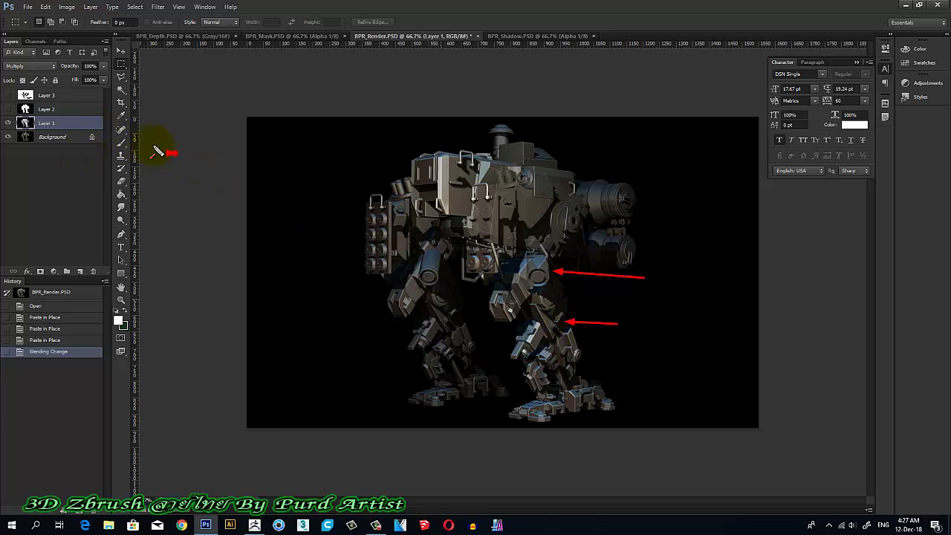
{"action": "left_click_drag", "start_coordinate": [178, 154], "coordinate": [96, 124]}
{"action": "left_click_drag", "start_coordinate": [336, 231], "coordinate": [359, 233]}
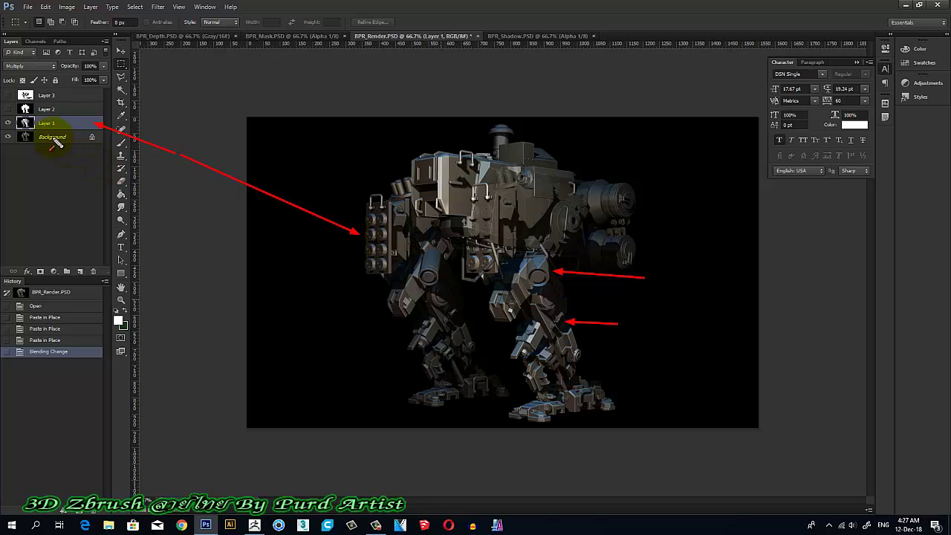
{"action": "key", "text": "Escape"}
Toggle Layer 1 again to compare the brighter plain render, leaving the shading on.
{"action": "left_click", "coordinate": [7, 122]}
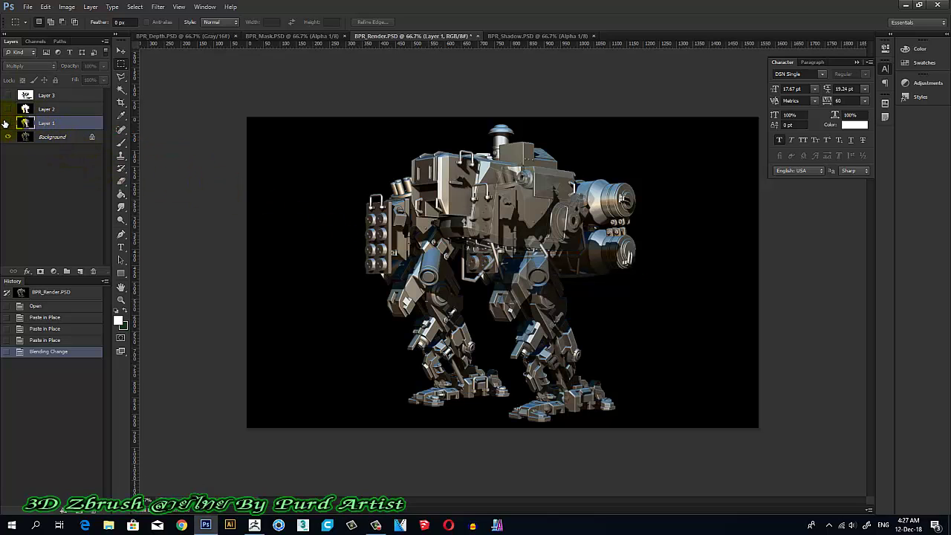
{"action": "left_click", "coordinate": [7, 123]}
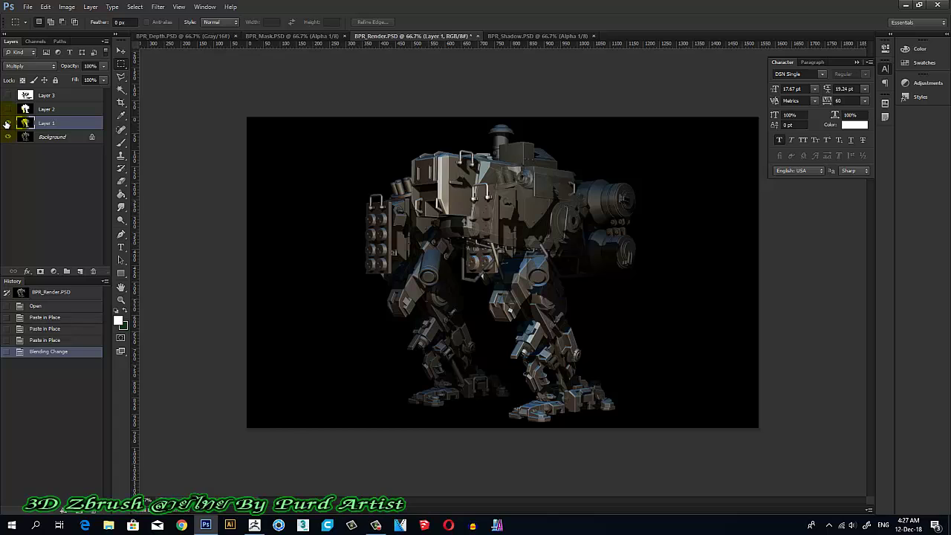
{"action": "left_click", "coordinate": [7, 123]}
{"action": "left_click", "coordinate": [7, 123]}
{"action": "left_click_drag", "start_coordinate": [180, 115], "coordinate": [80, 111]}
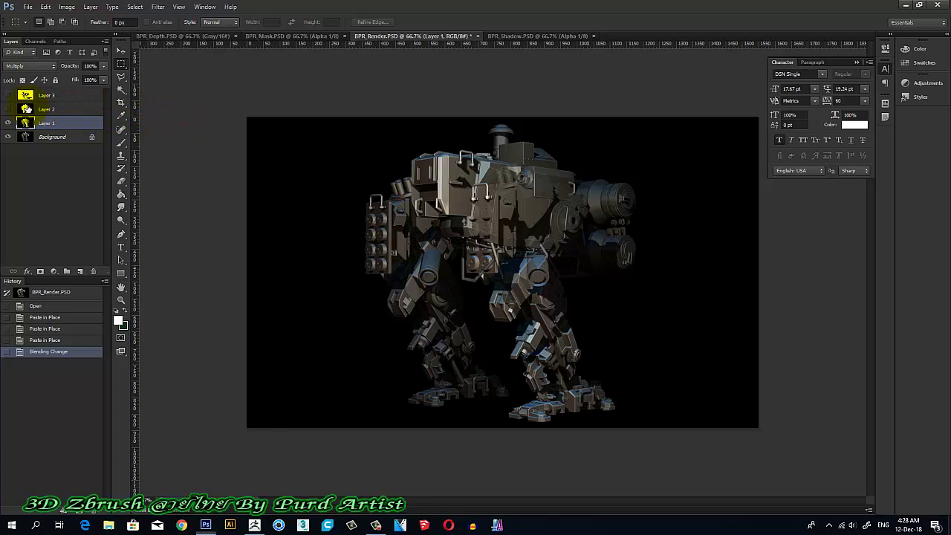
Show Layer 2's mask pass and set its blend mode to Multiply.
{"action": "left_click", "coordinate": [8, 110]}
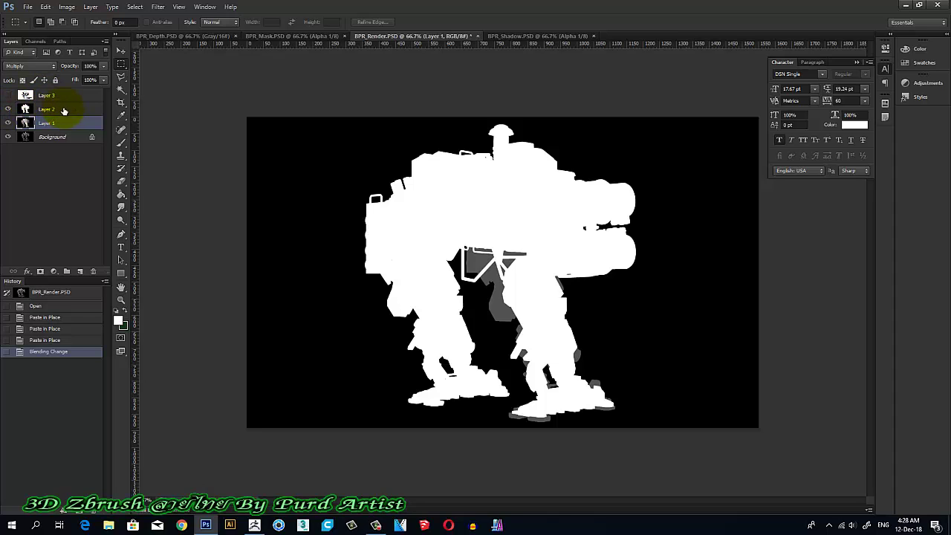
{"action": "left_click", "coordinate": [66, 112]}
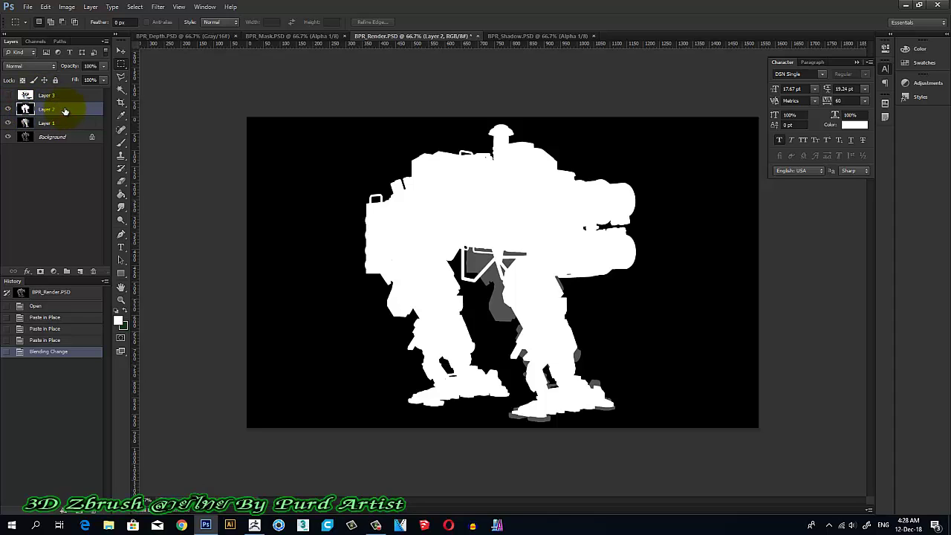
{"action": "left_click", "coordinate": [45, 68]}
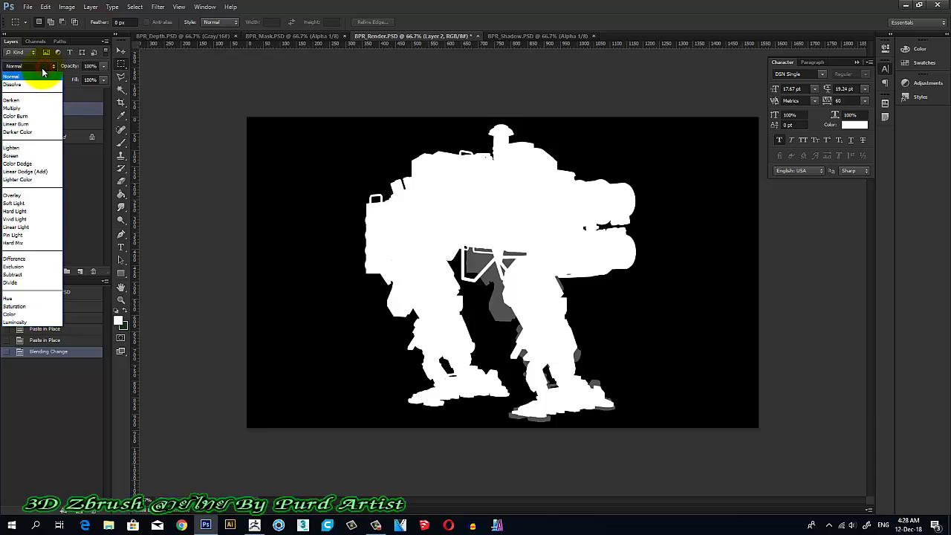
{"action": "left_click", "coordinate": [26, 109]}
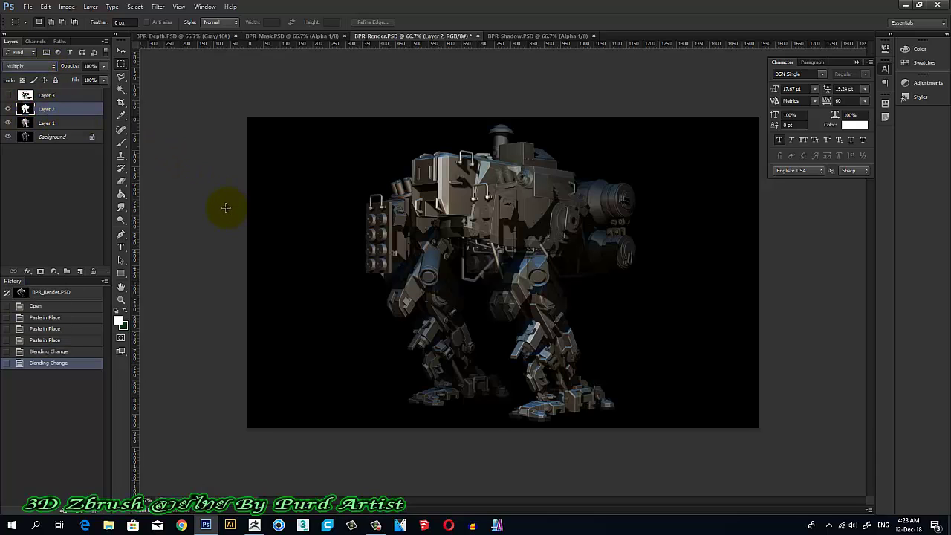
{"action": "left_click", "coordinate": [9, 115]}
Toggle Layer 2 repeatedly to compare its mid-body shading, marking areas on the canvas.
{"action": "left_click", "coordinate": [6, 109]}
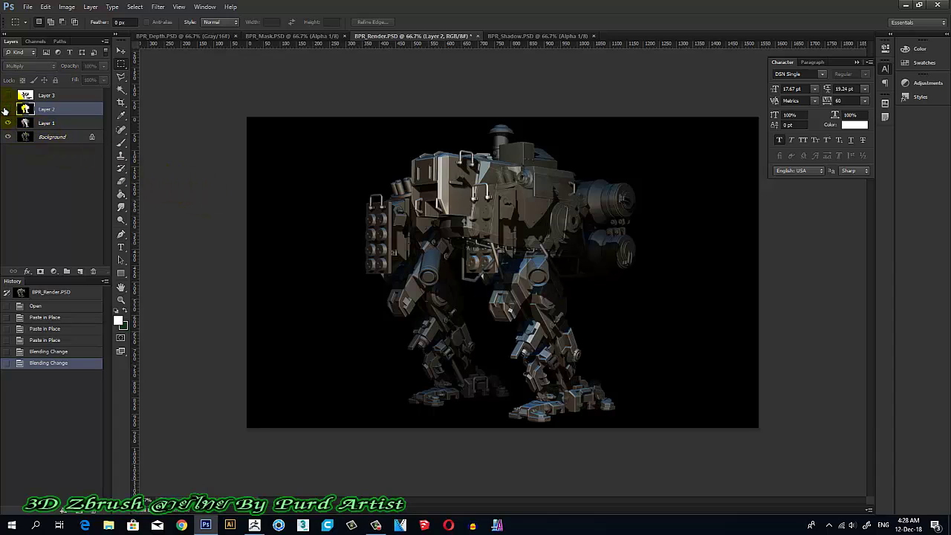
{"action": "left_click", "coordinate": [6, 110]}
{"action": "left_click", "coordinate": [7, 111]}
{"action": "left_click", "coordinate": [6, 110]}
{"action": "left_click", "coordinate": [7, 110]}
{"action": "left_click", "coordinate": [7, 110]}
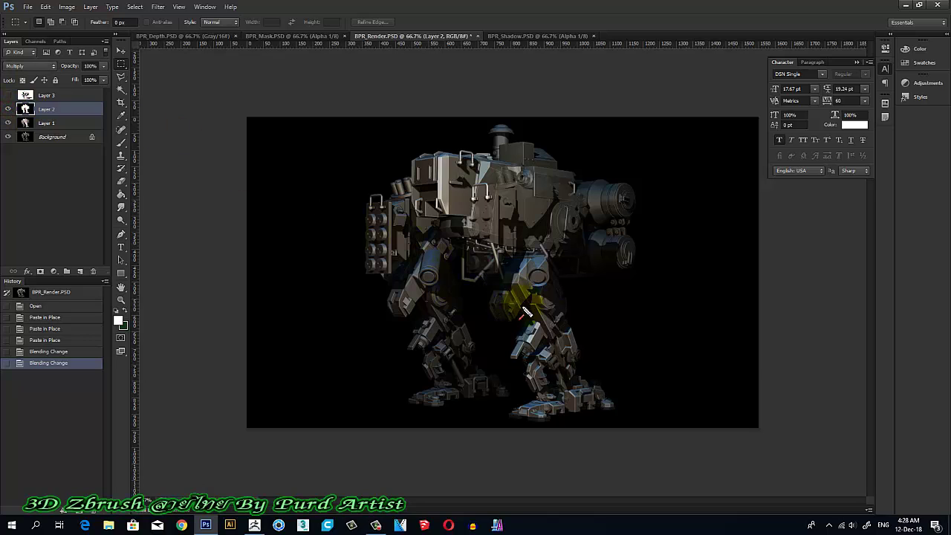
{"action": "left_click", "coordinate": [323, 264]}
{"action": "left_click_drag", "start_coordinate": [479, 297], "coordinate": [482, 294]}
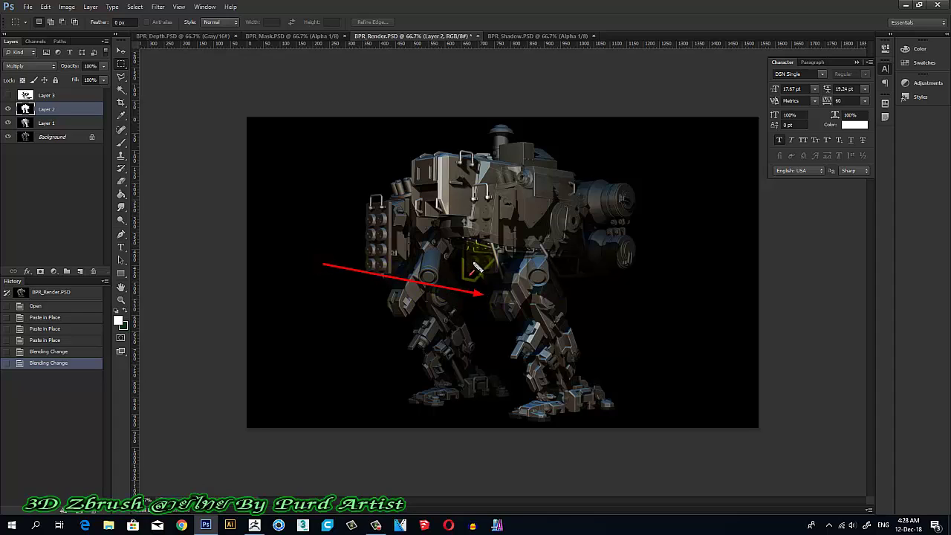
{"action": "left_click", "coordinate": [479, 231]}
{"action": "left_click_drag", "start_coordinate": [590, 344], "coordinate": [630, 427]}
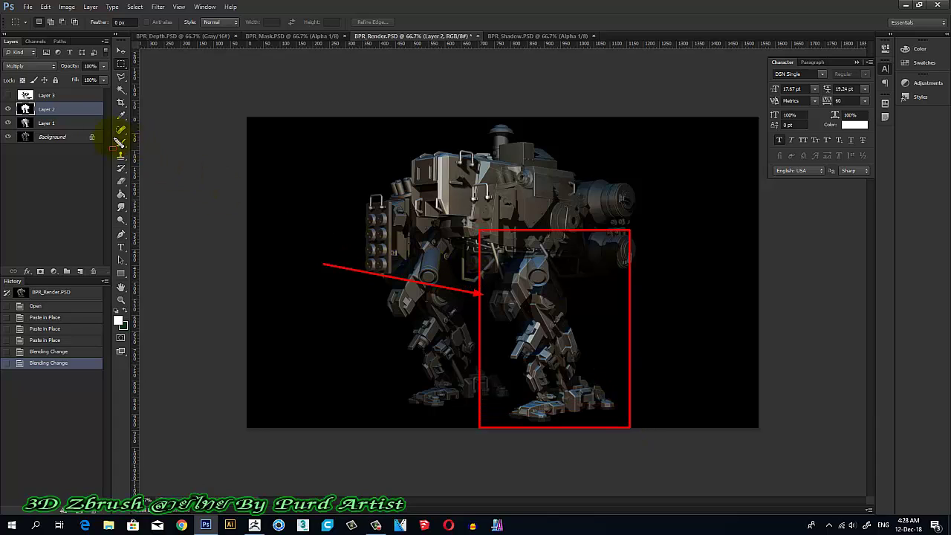
Compare the lighting with and without Layer 2, leave it visible, and select Layer 3.
{"action": "left_click", "coordinate": [8, 109]}
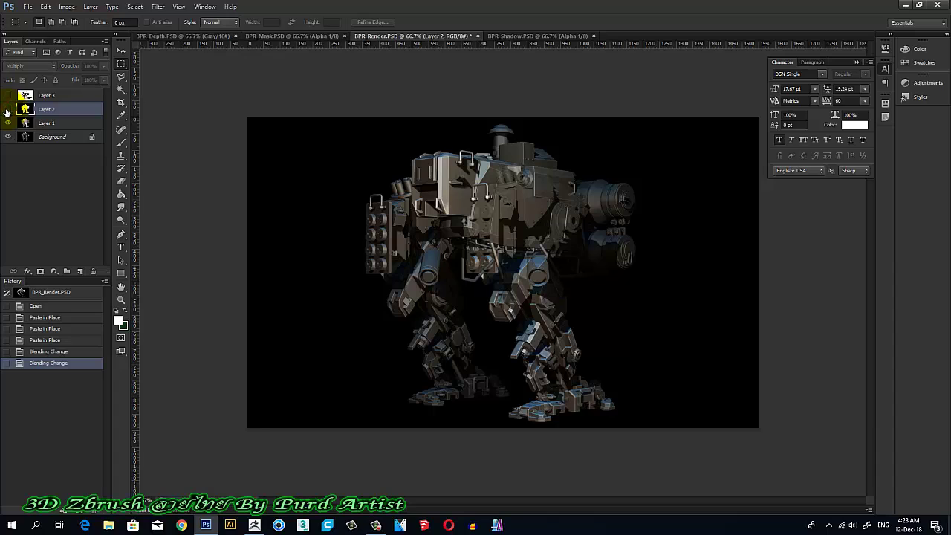
{"action": "left_click", "coordinate": [7, 110]}
{"action": "left_click", "coordinate": [7, 110]}
{"action": "left_click", "coordinate": [8, 110]}
{"action": "left_click", "coordinate": [8, 111]}
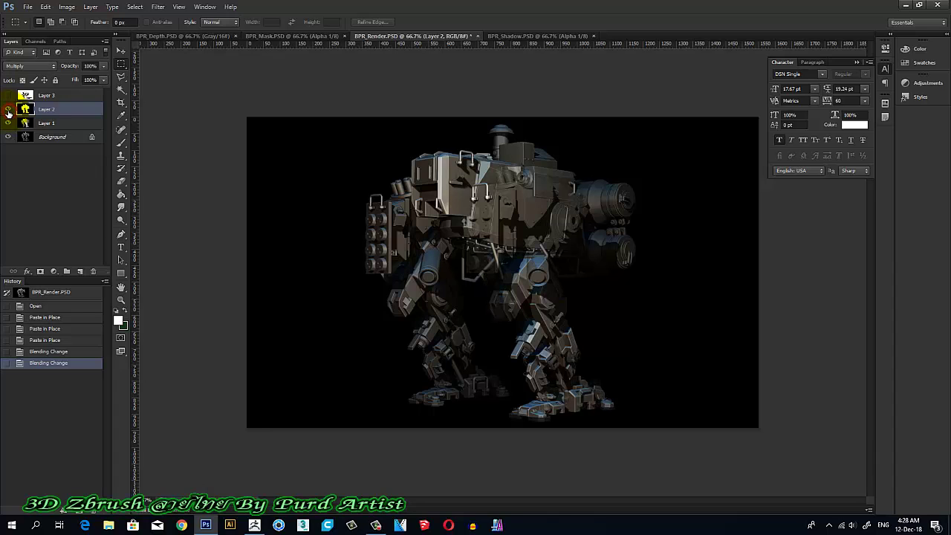
{"action": "left_click", "coordinate": [8, 111]}
{"action": "left_click", "coordinate": [8, 111]}
{"action": "left_click", "coordinate": [9, 110]}
{"action": "left_click", "coordinate": [9, 111]}
{"action": "left_click", "coordinate": [79, 100]}
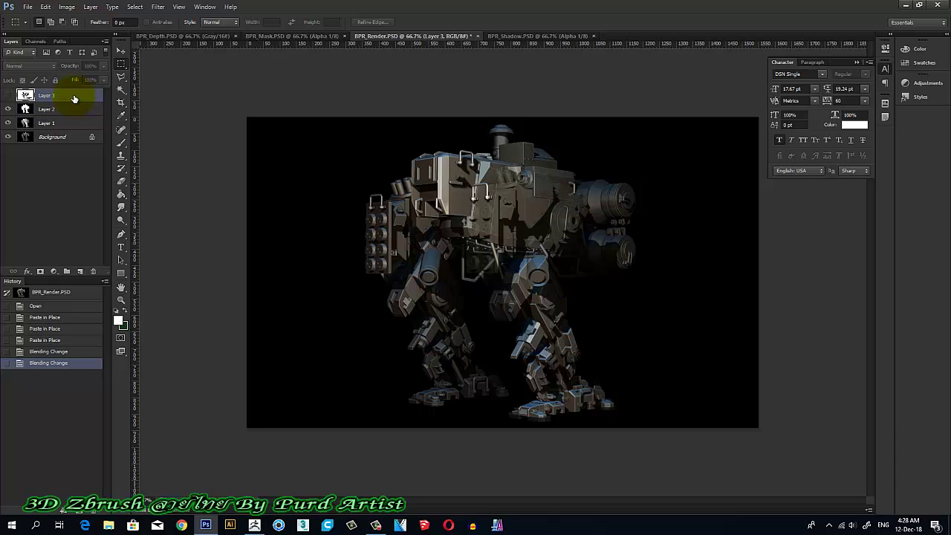
Show Layer 3's shadow pass and set its blend mode to Multiply.
{"action": "left_click", "coordinate": [9, 96]}
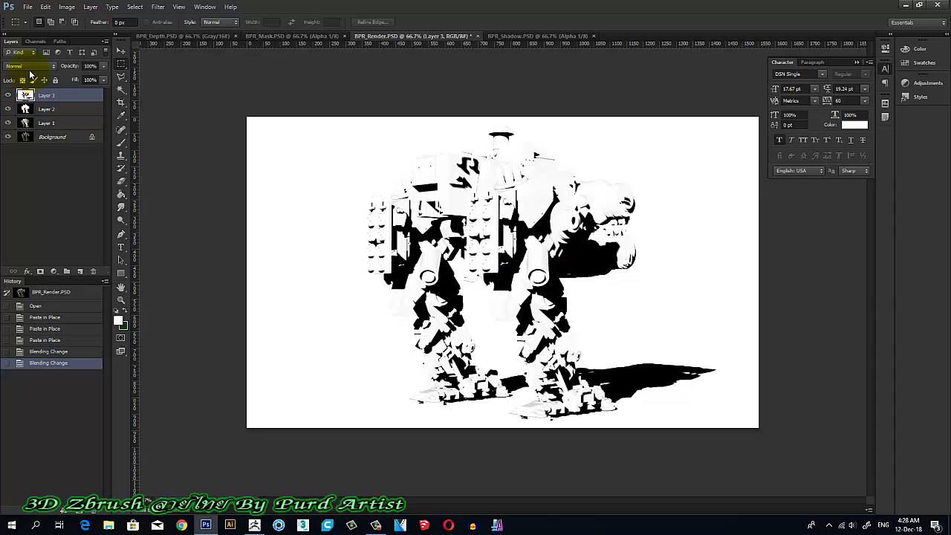
{"action": "left_click", "coordinate": [32, 67]}
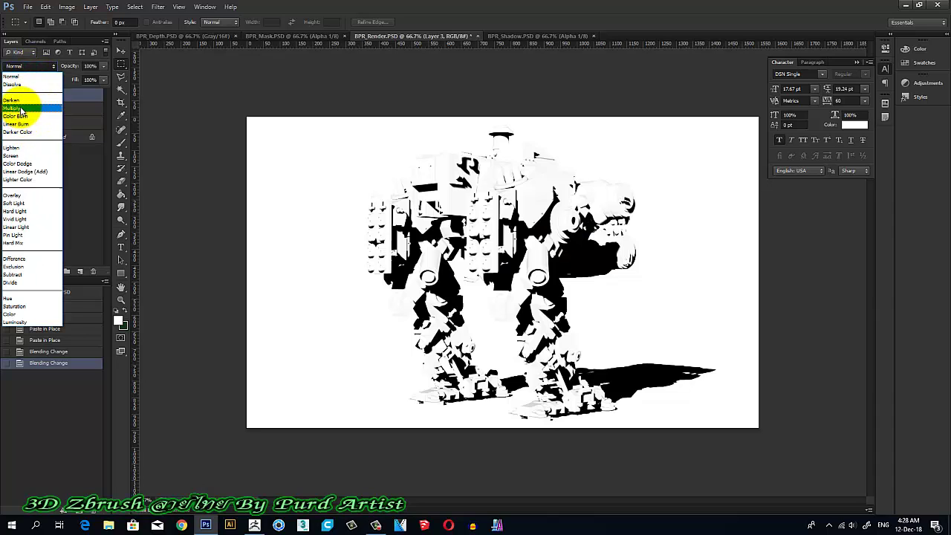
{"action": "left_click", "coordinate": [35, 108]}
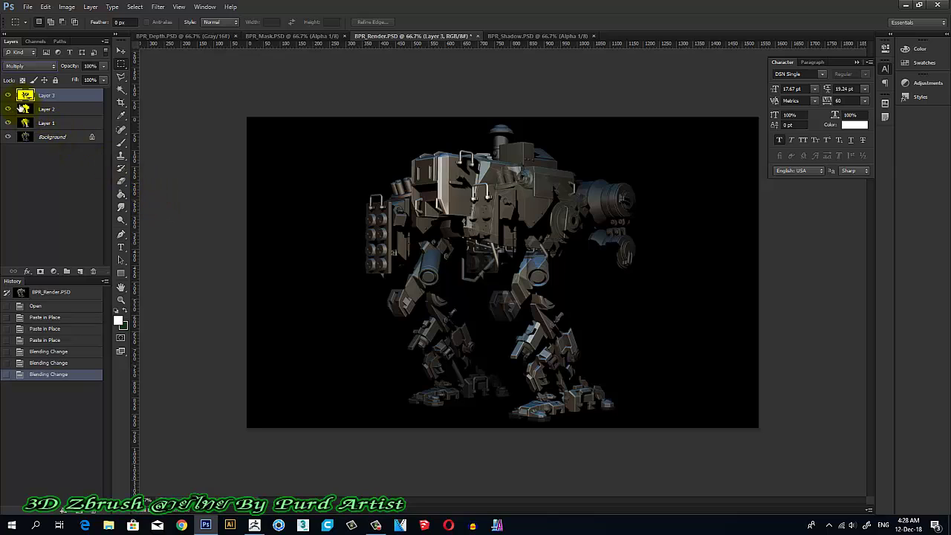
Adjust Layer 2's opacity with keys 5 and 0, then open New folder from the desktop.
{"action": "key", "text": "5"}
{"action": "key", "text": "0"}
{"action": "key", "text": "alt+bracketleft"}
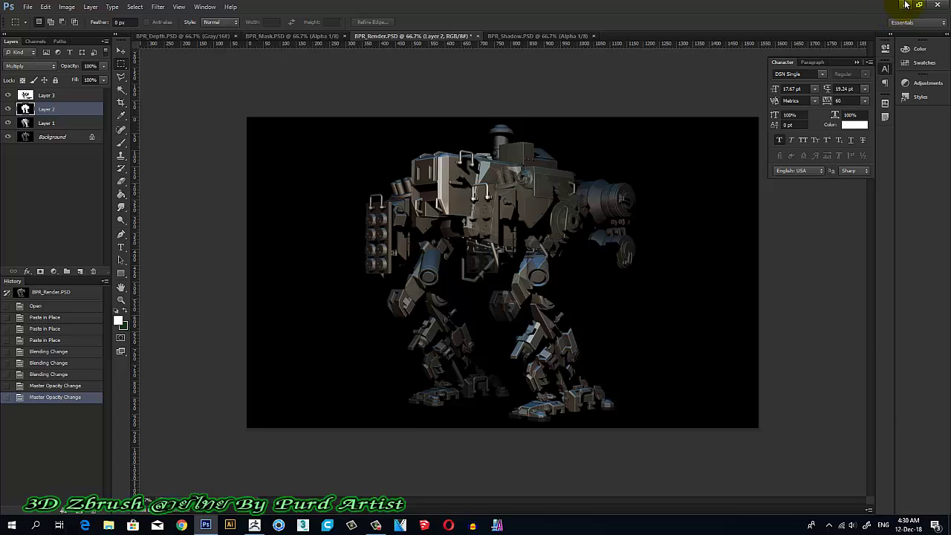
{"action": "left_click", "coordinate": [904, 5]}
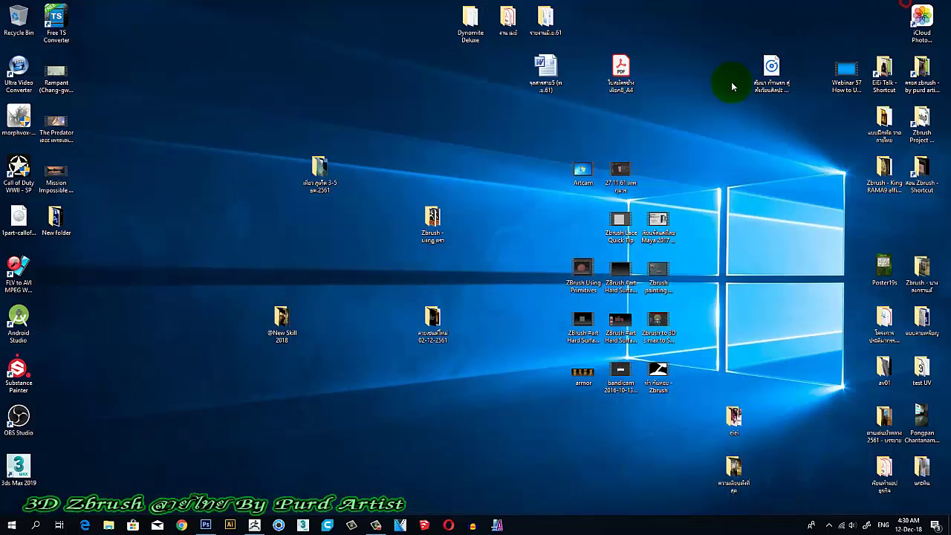
{"action": "double_click", "coordinate": [65, 217]}
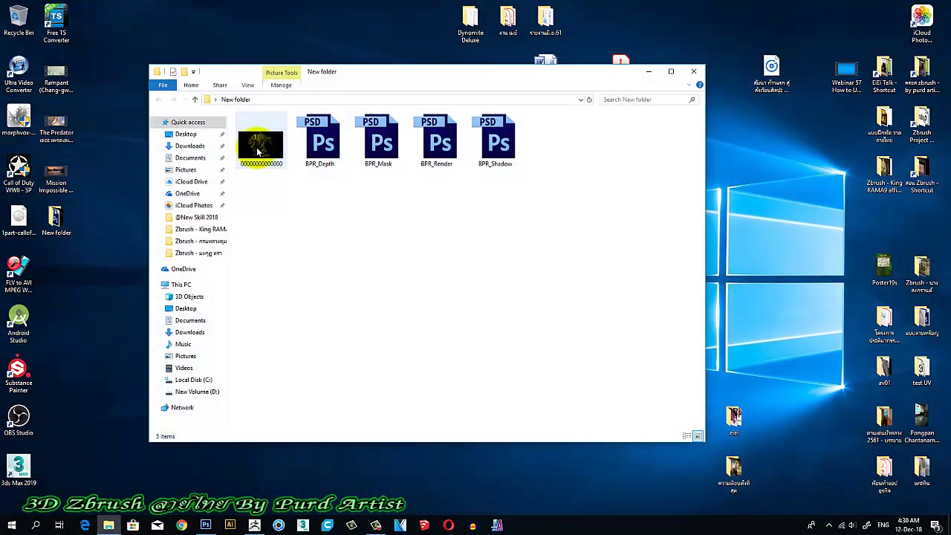
View 000000000000000.jpg in Photos and mark an ink dot on the mech image.
{"action": "double_click", "coordinate": [260, 151]}
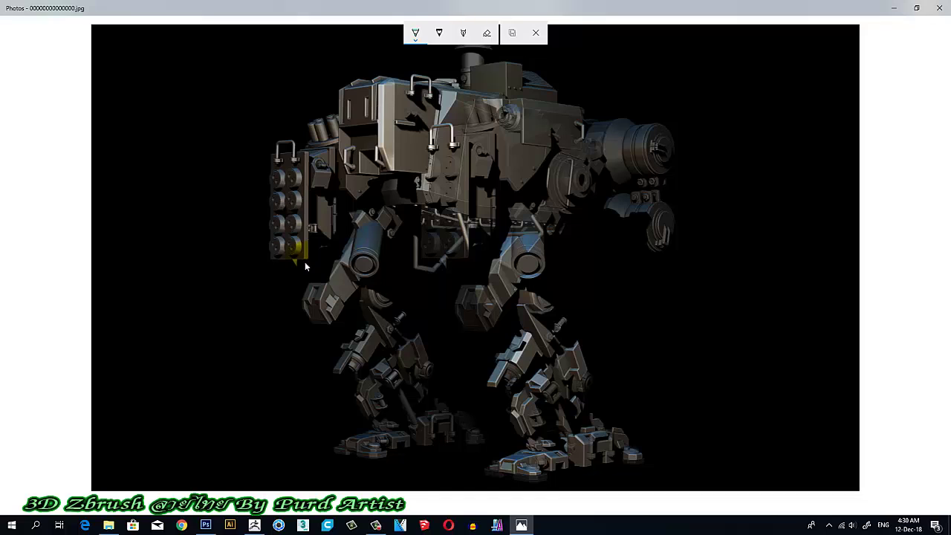
{"action": "left_click", "coordinate": [546, 220]}
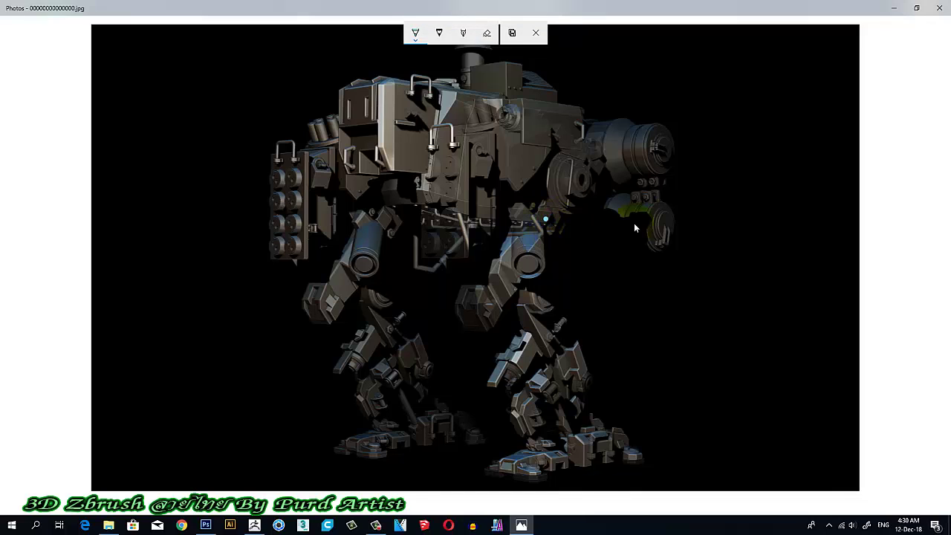